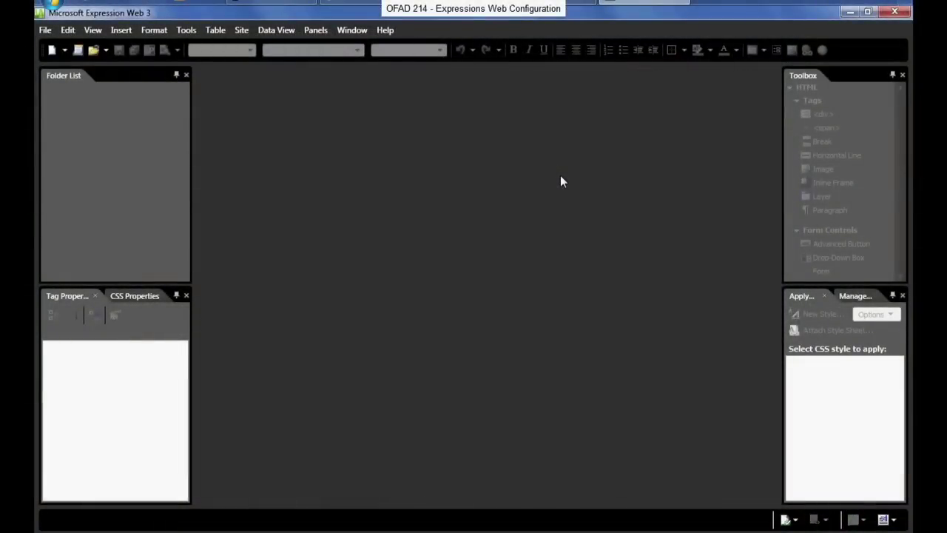
Start the Import Site Wizard and set the connection type to SFTP
left_click(242, 31)
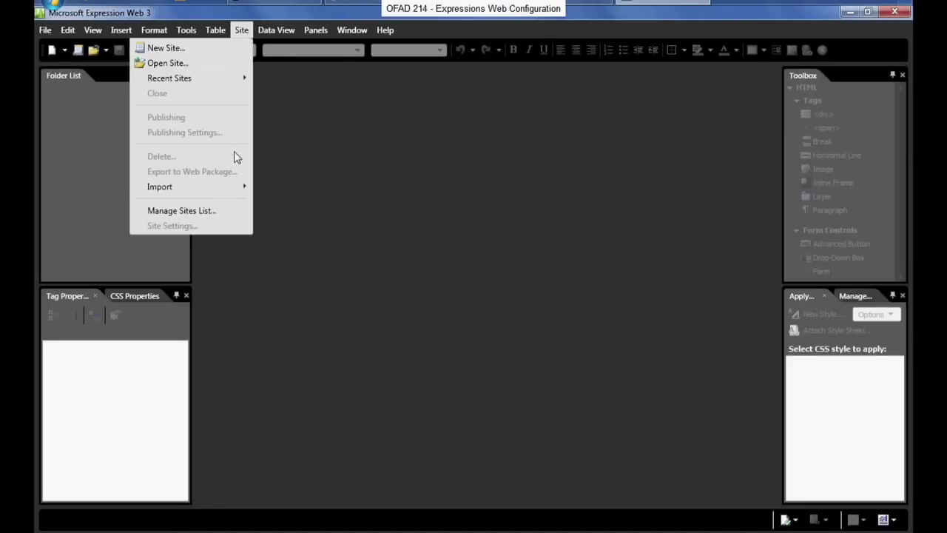
mouse_move(234, 186)
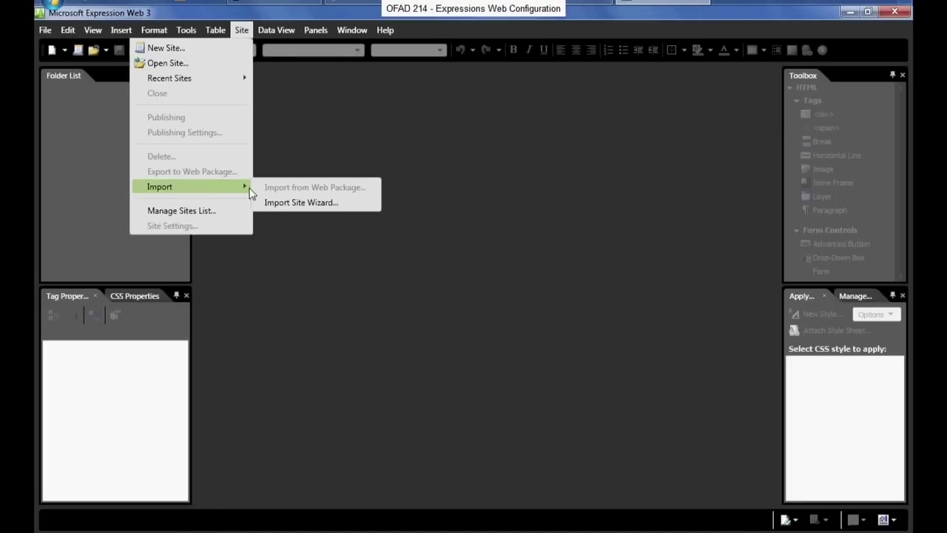
left_click(311, 211)
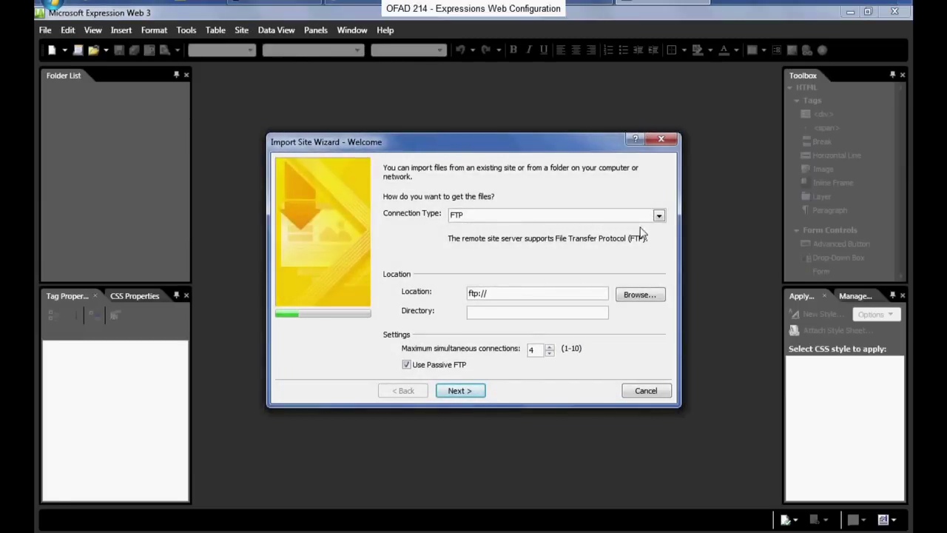
left_click(658, 215)
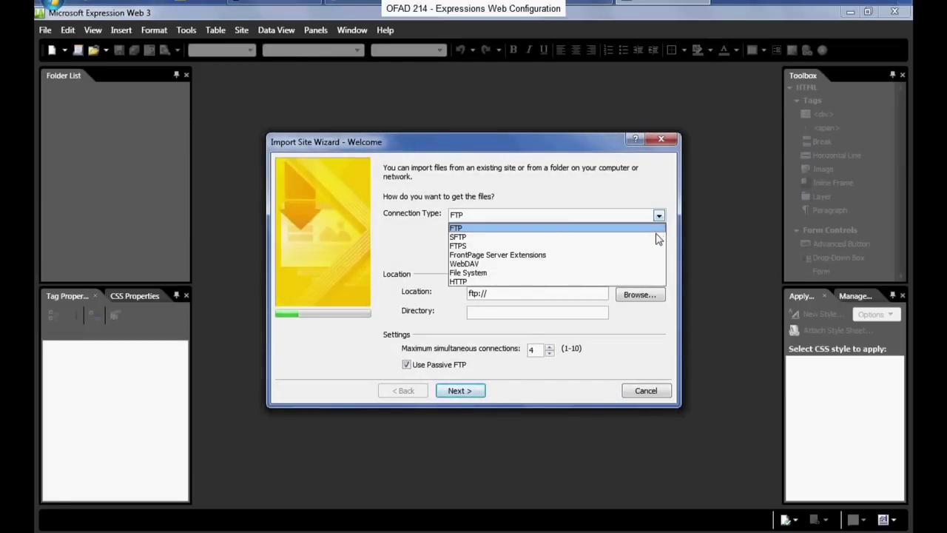
left_click(658, 238)
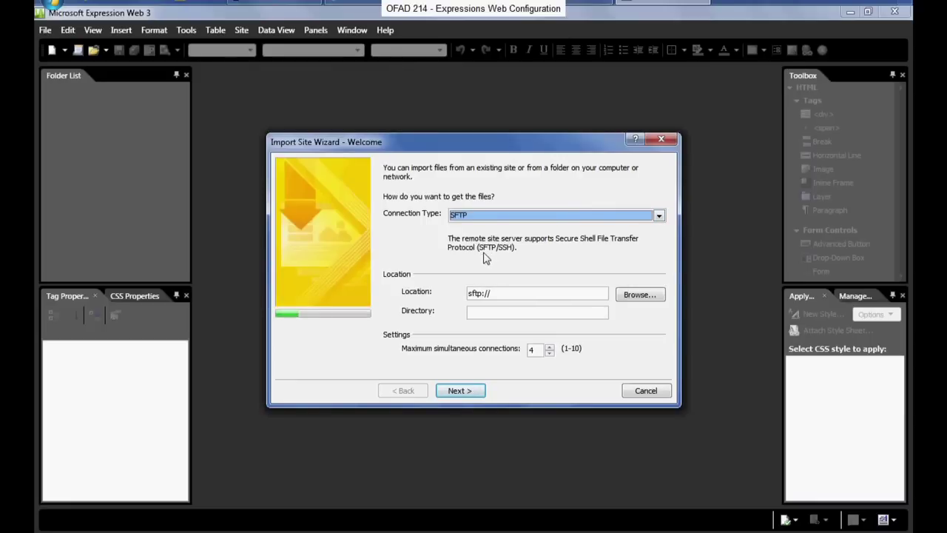
Set the import location to sftp://ftp.sullens.net and the directory to public_html/ofad214/homework, and continue to the server connection
left_click(514, 293)
type("ft")
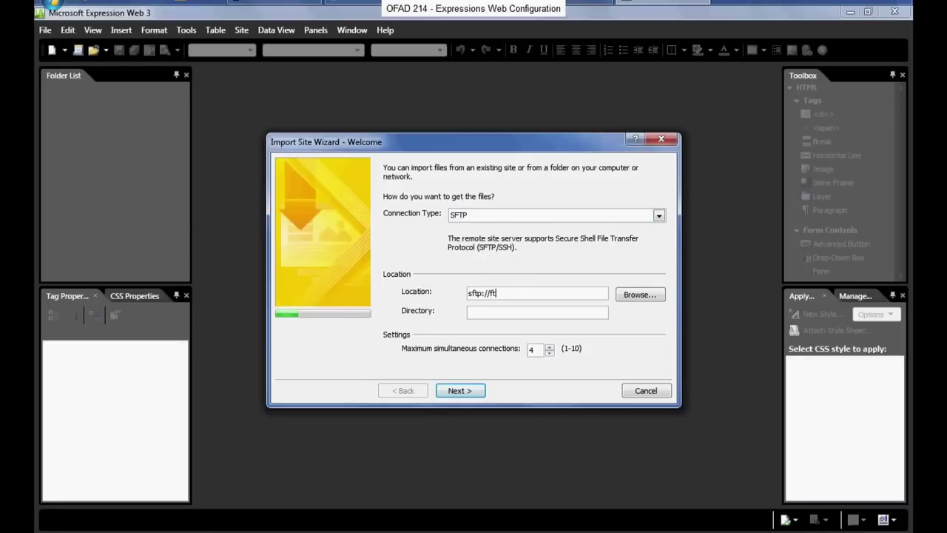
type("p.sullens.net")
left_click(569, 313)
type("public_html")
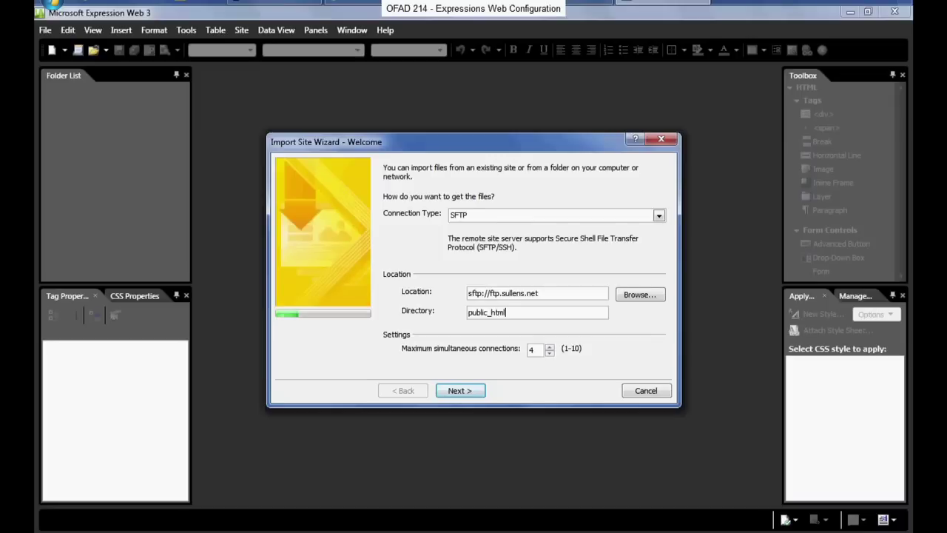
type("/ofad214/homework")
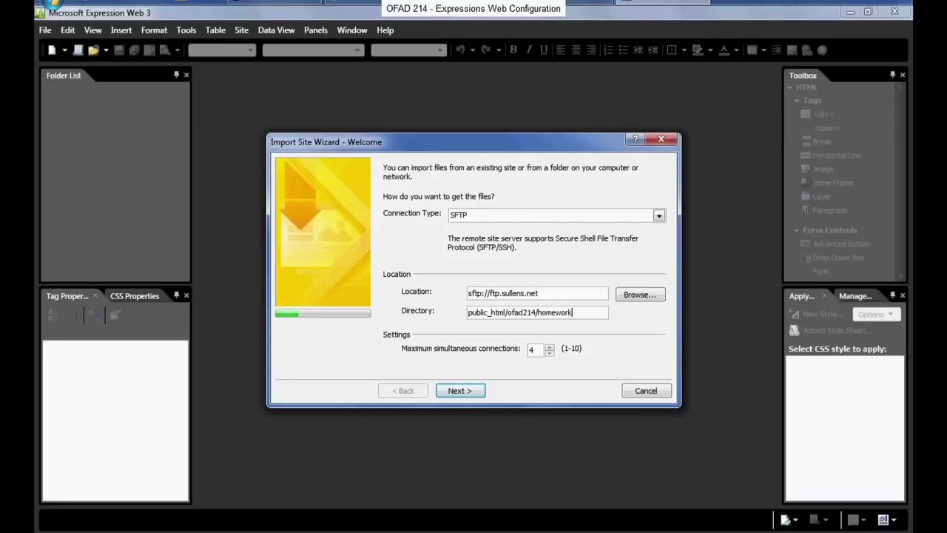
left_click(475, 397)
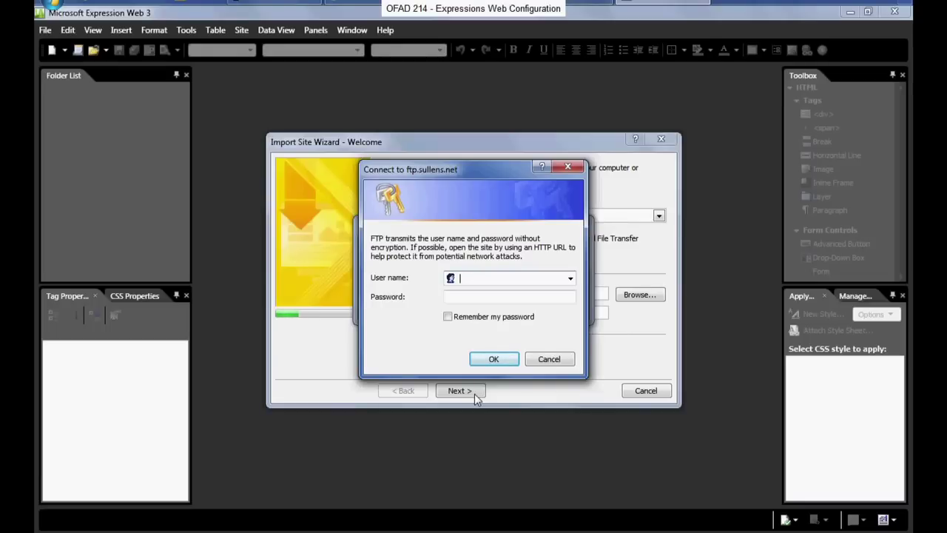
Sign in to the server with the account's user name and password
type("student1")
key("Tab")
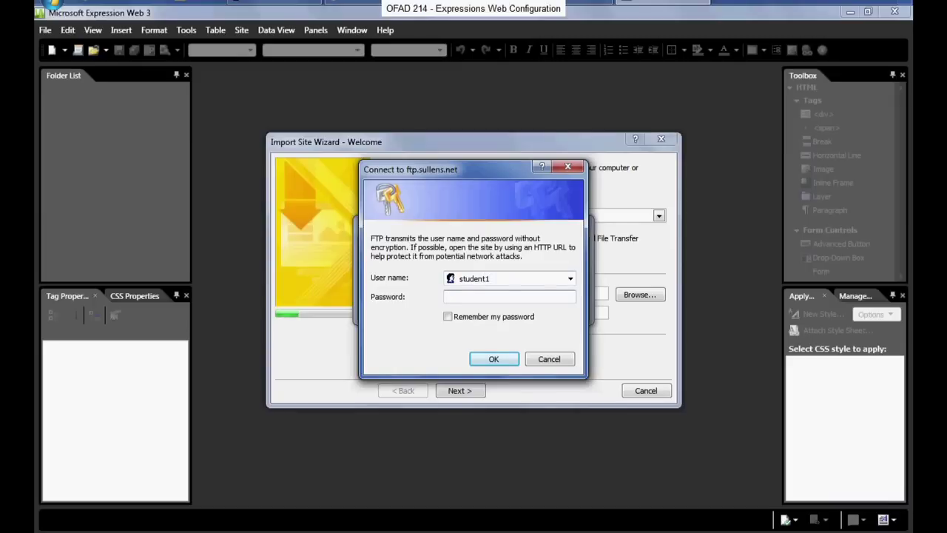
type("•••")
left_click(512, 362)
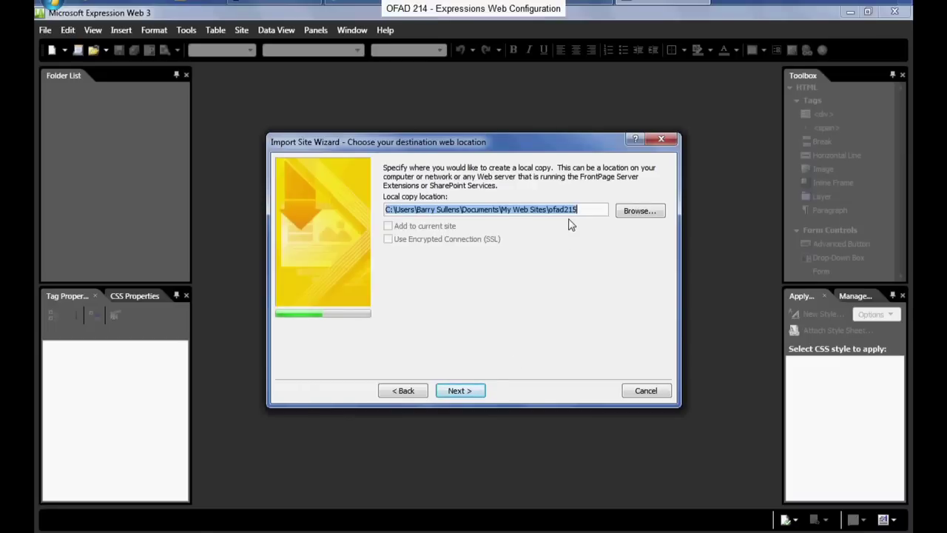
Accept the suggested ofad215 local copy location, create that folder, and finish the import wizard
left_click(467, 391)
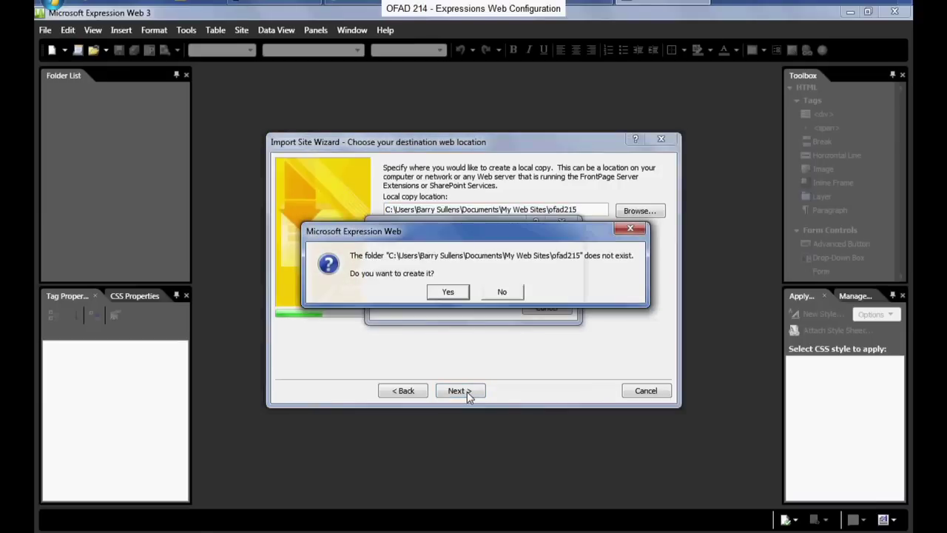
left_click(449, 292)
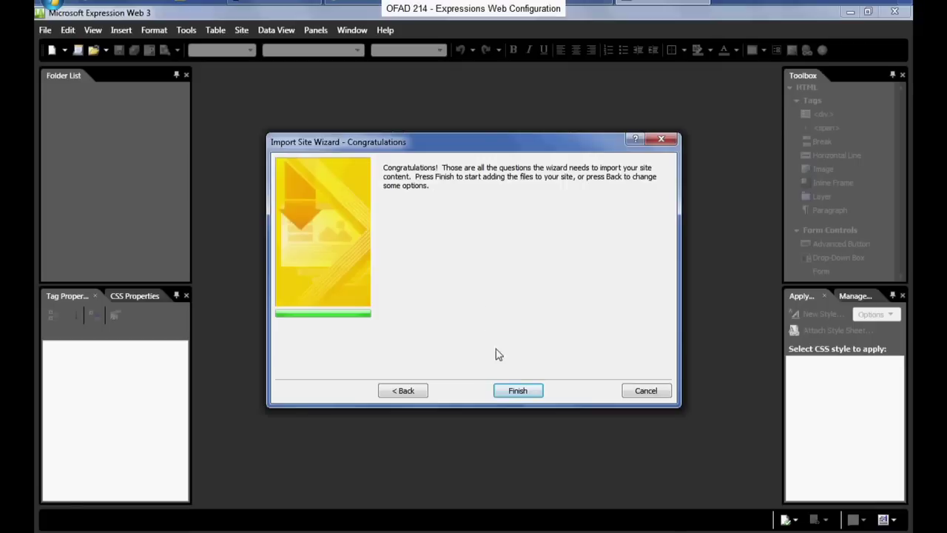
left_click(517, 391)
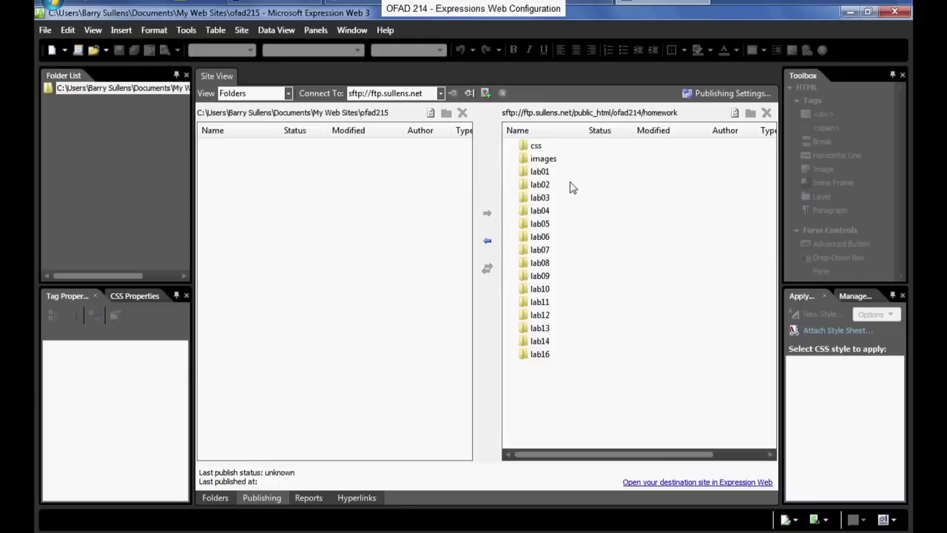
Synchronize all remote folders from css through lab16 with the local site
left_click(541, 148)
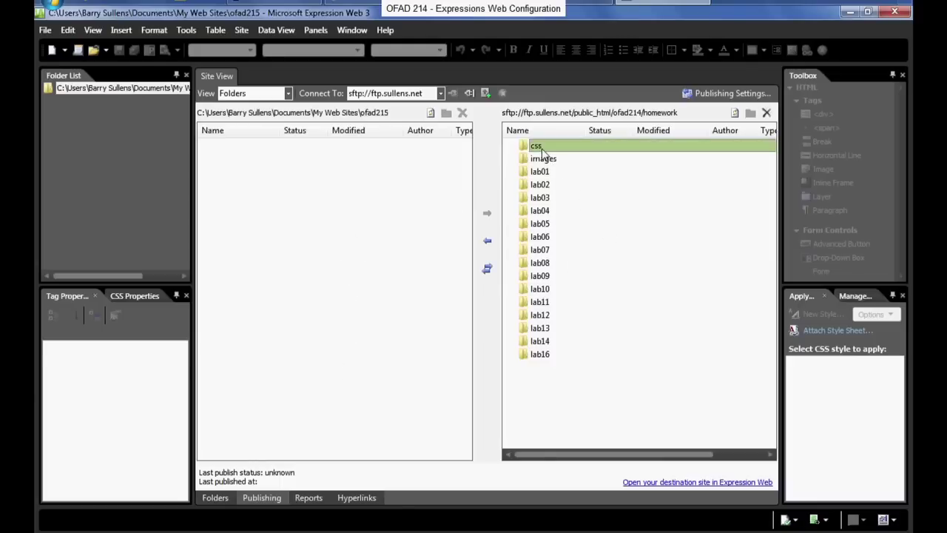
left_click(546, 357, "shift")
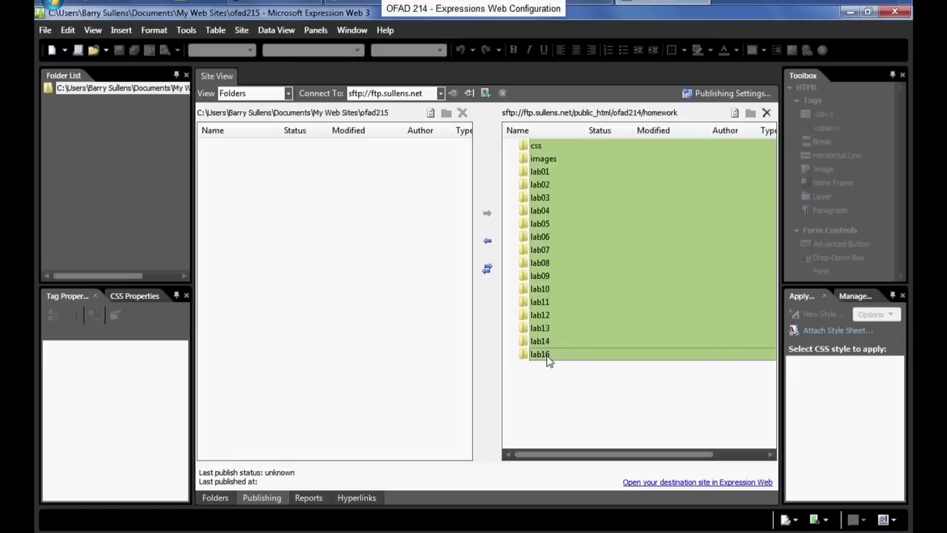
left_click(487, 268)
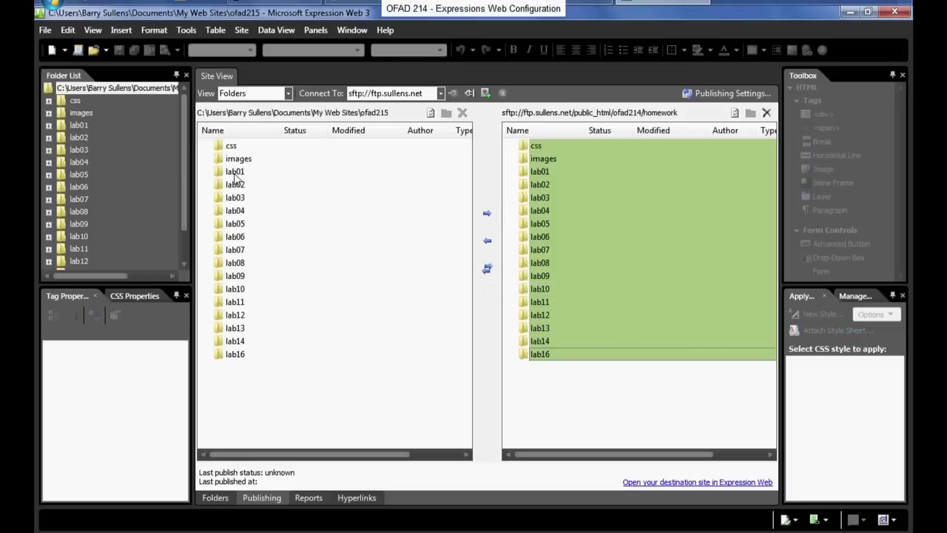
Open the local lab01 folder and create a new blank HTML page
double_click(234, 176)
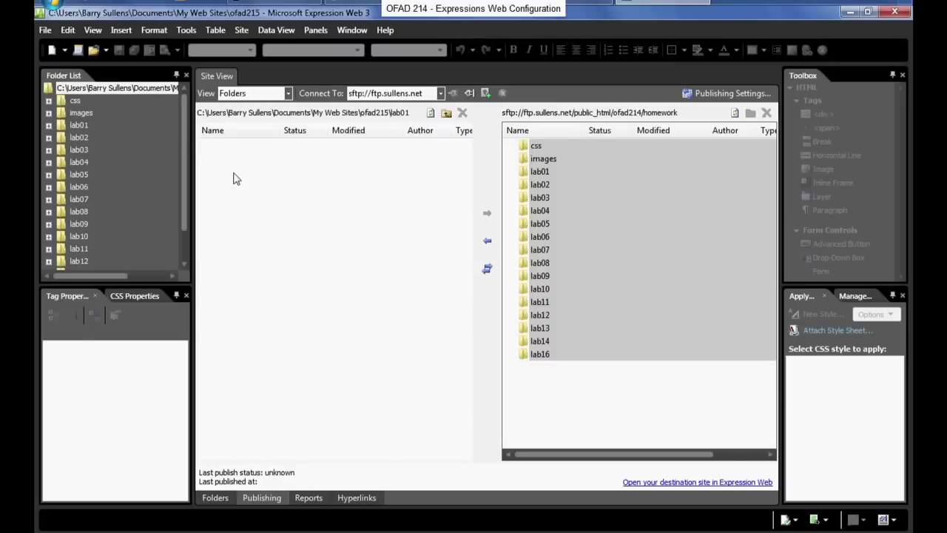
right_click(234, 179)
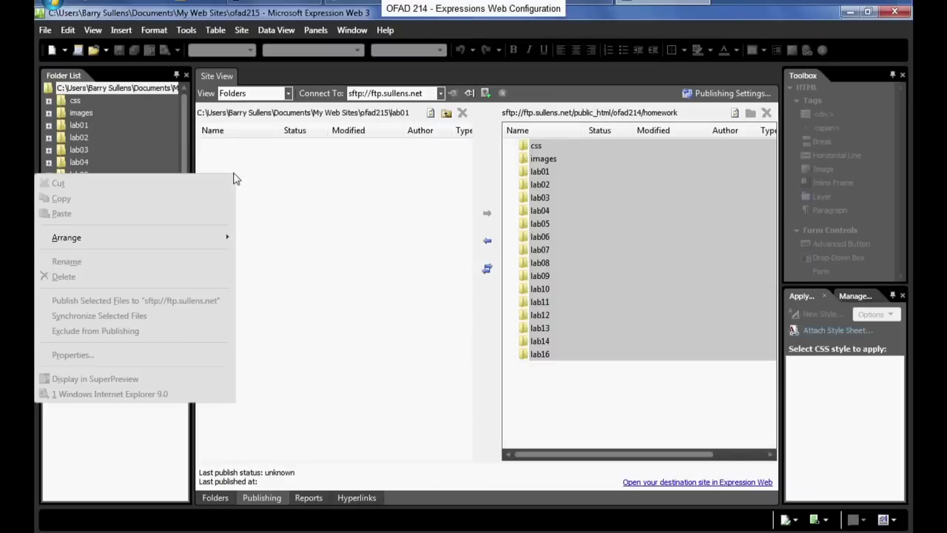
left_click(233, 165)
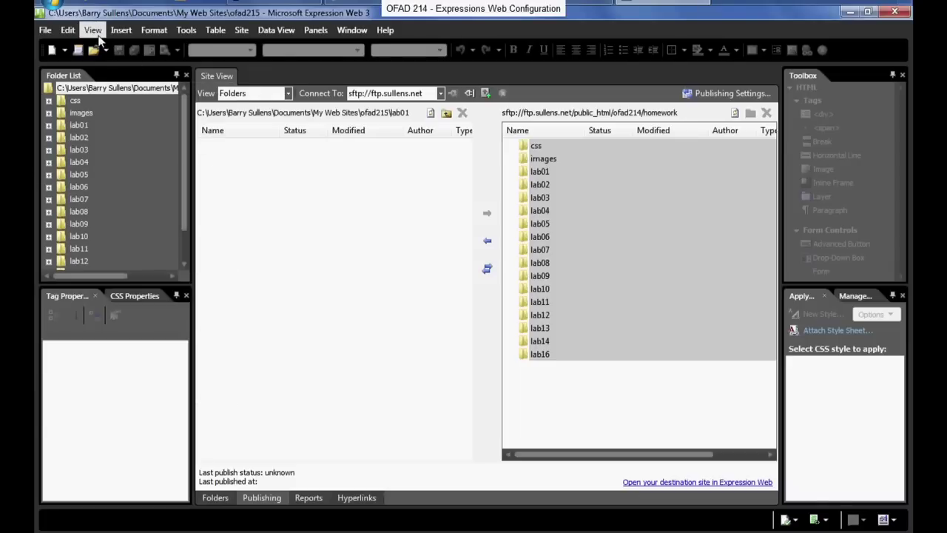
left_click(48, 31)
mouse_move(58, 49)
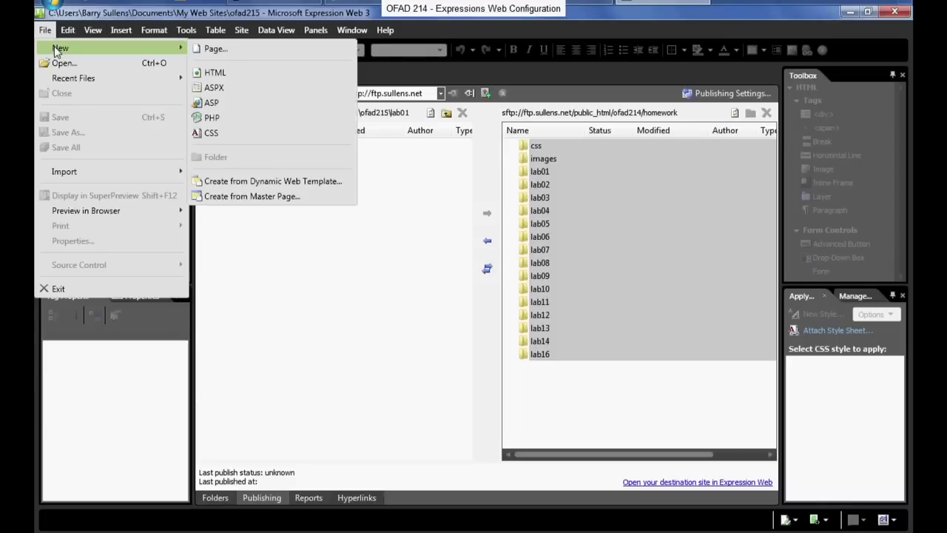
left_click(214, 73)
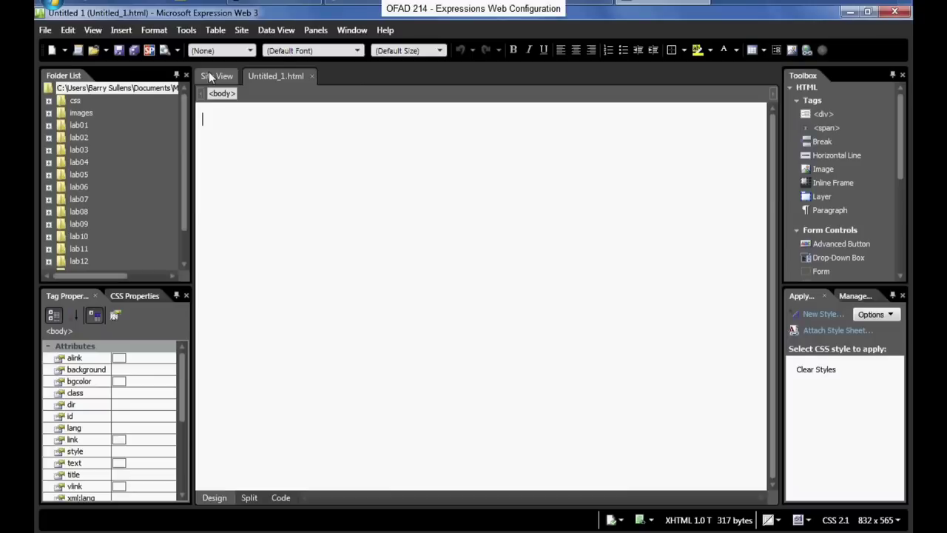
Enter "This is just a test page." as the new page's first paragraph
type("This is ")
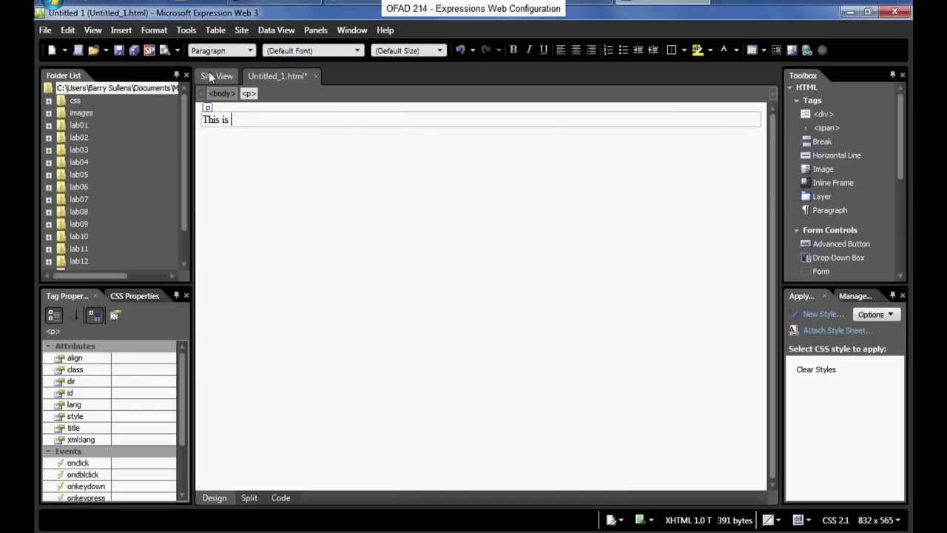
type("just a test page")
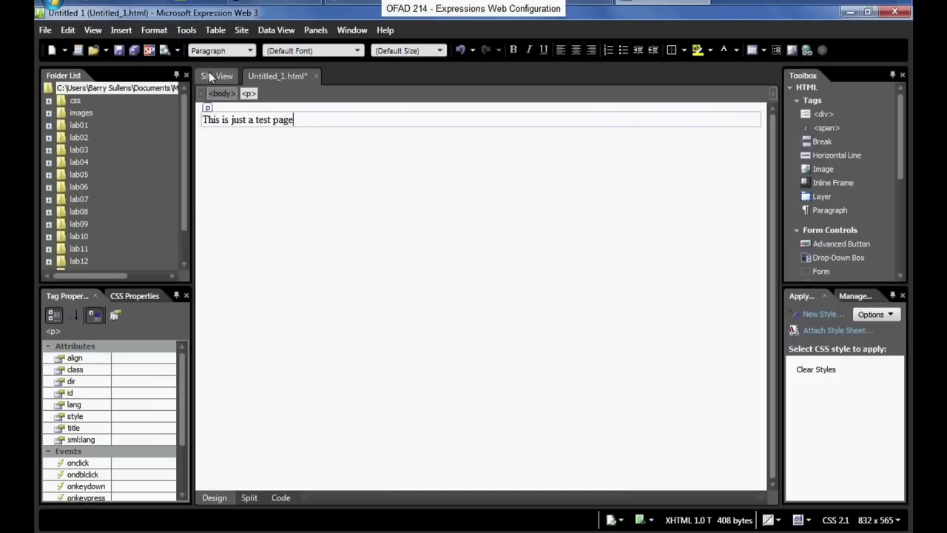
type(".")
key("Return")
Add a second paragraph: "Let's pretend it is your first lab assignment. Of course, you will complete the actual assignment given by your instructor."
type("Le")
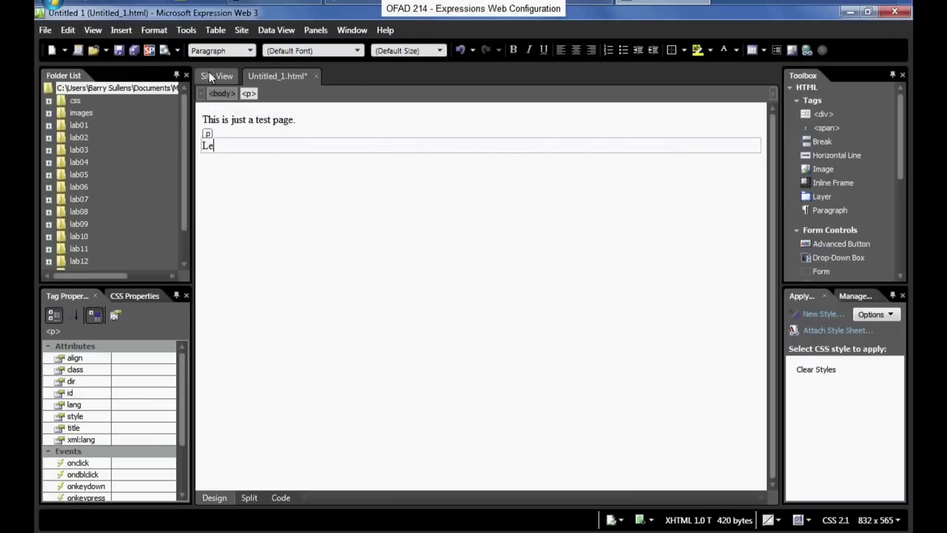
type("t's pretend it is y")
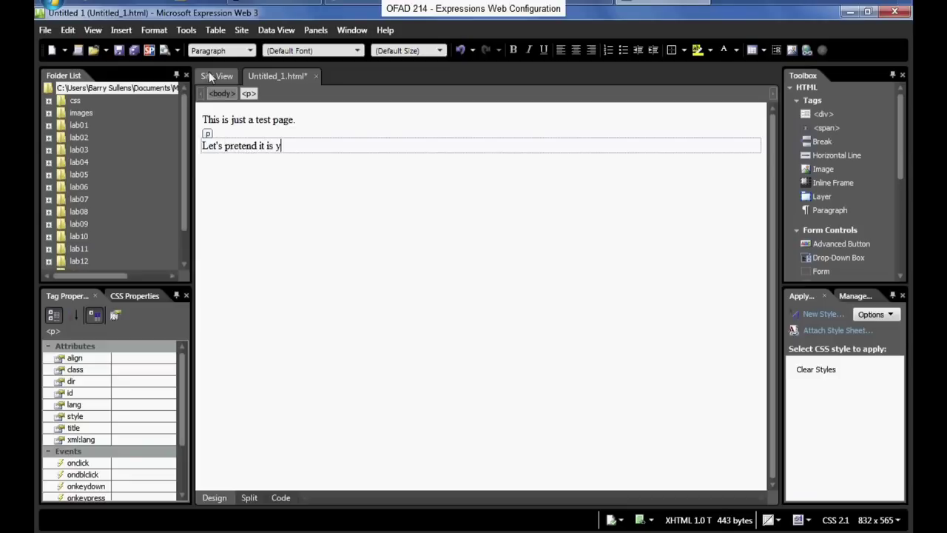
type("our first lagb")
key("BackSpace")
key("BackSpace")
type("b assignment.")
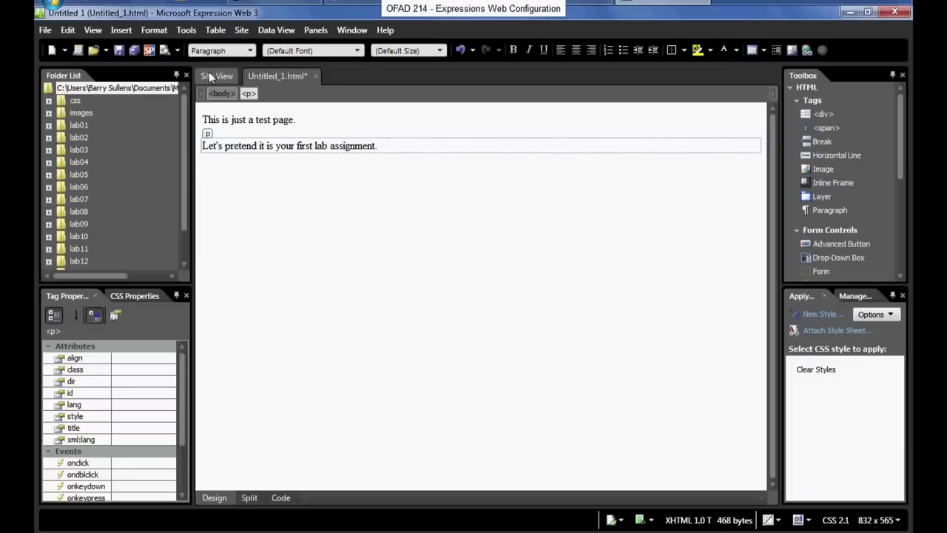
type(" Of course, you will complete the")
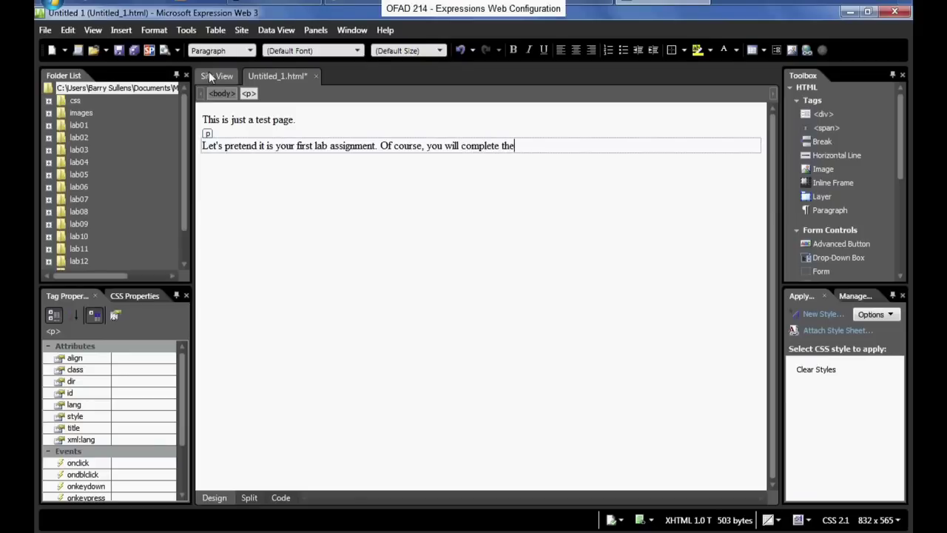
type(" actual assignment given by y")
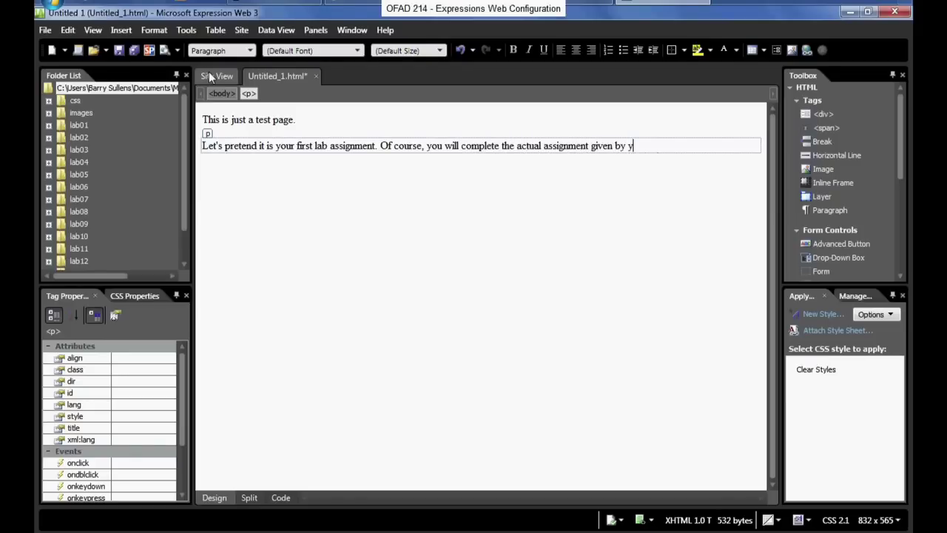
type("our instructor.")
key("Return")
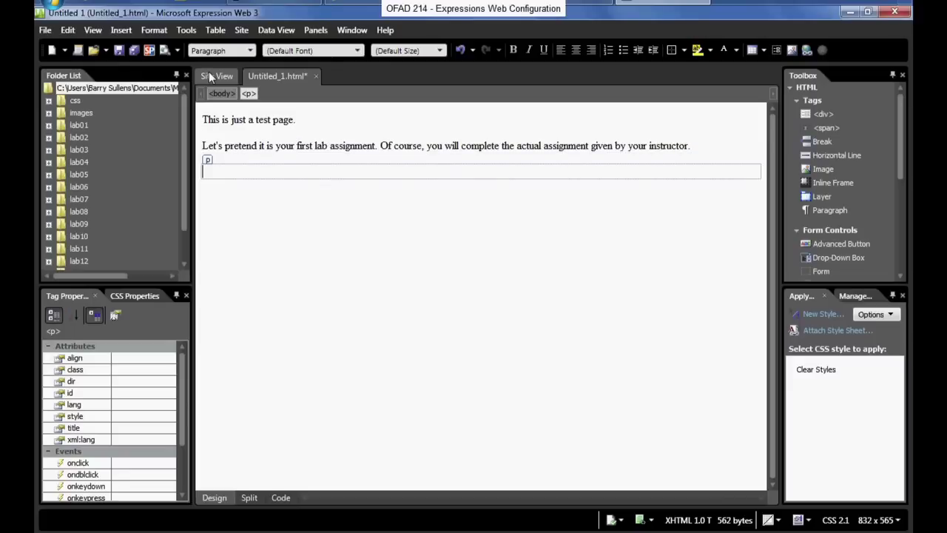
Add a third paragraph: "For this demo, however, we just need a file that we can create locally and synchronize with the remote server."
type("For this demo, however")
type(", ")
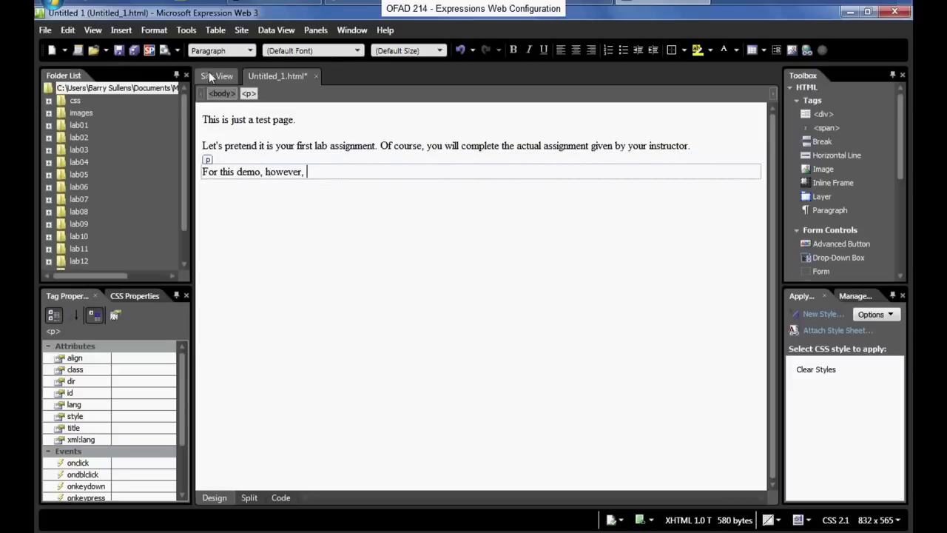
type("we just need a file that we can ")
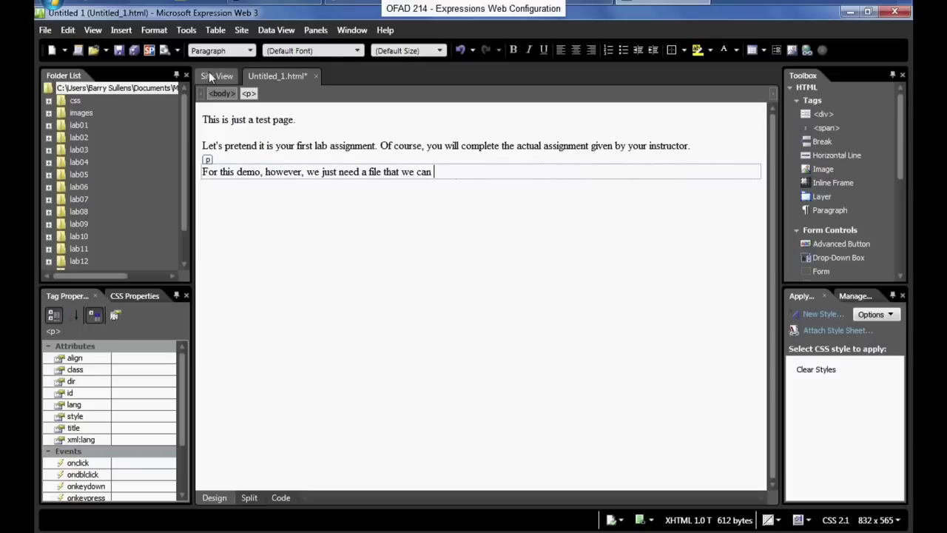
type("create locally and synchroni")
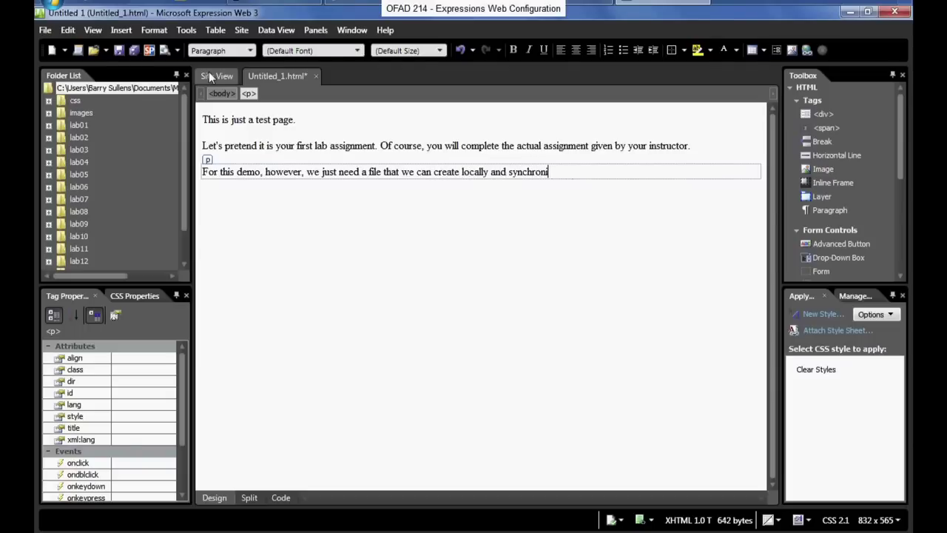
type("ze with the remote server.")
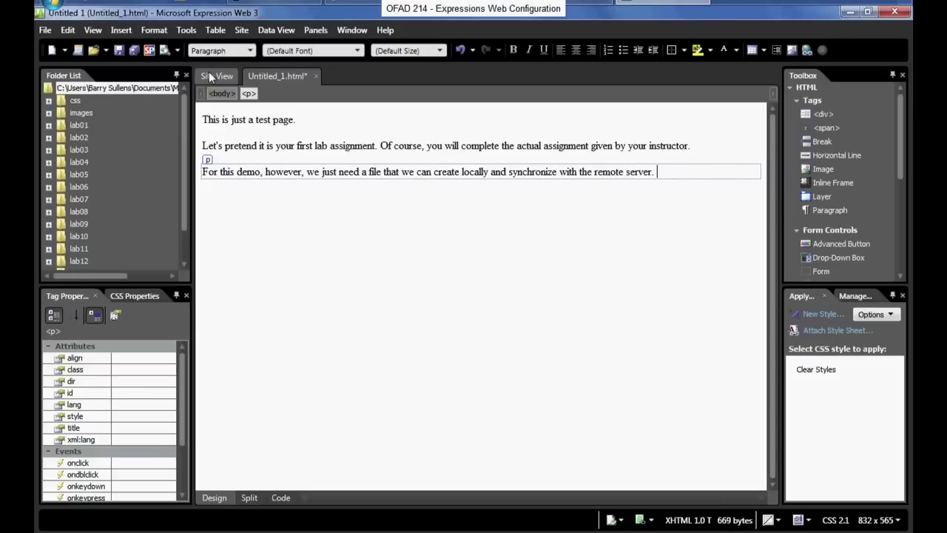
key("Return")
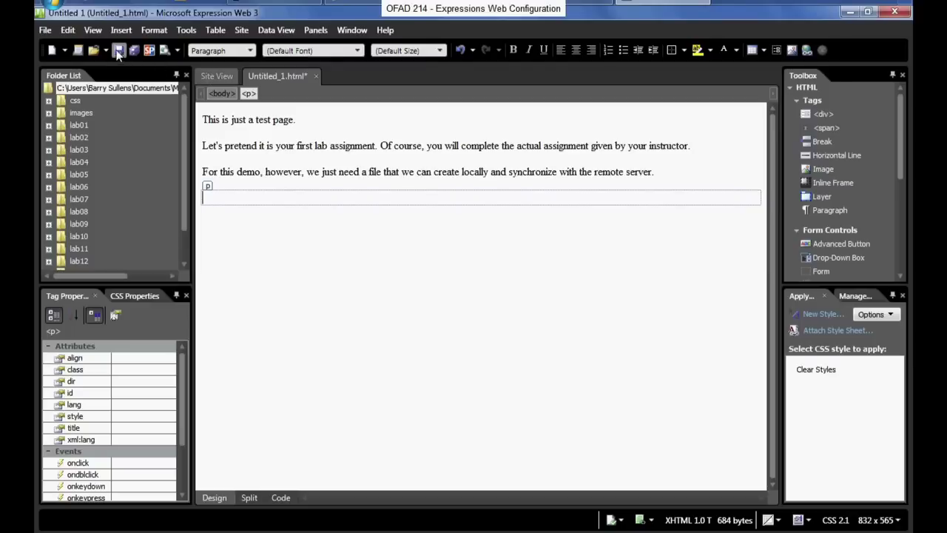
Start saving the test page under a new name, choosing the lab01 folder and the file name index.html
left_click(47, 30)
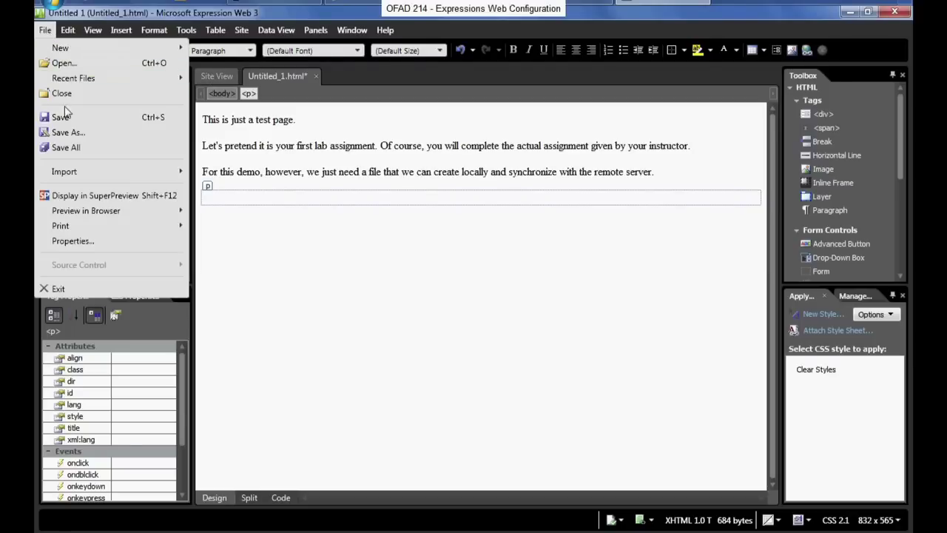
left_click(66, 132)
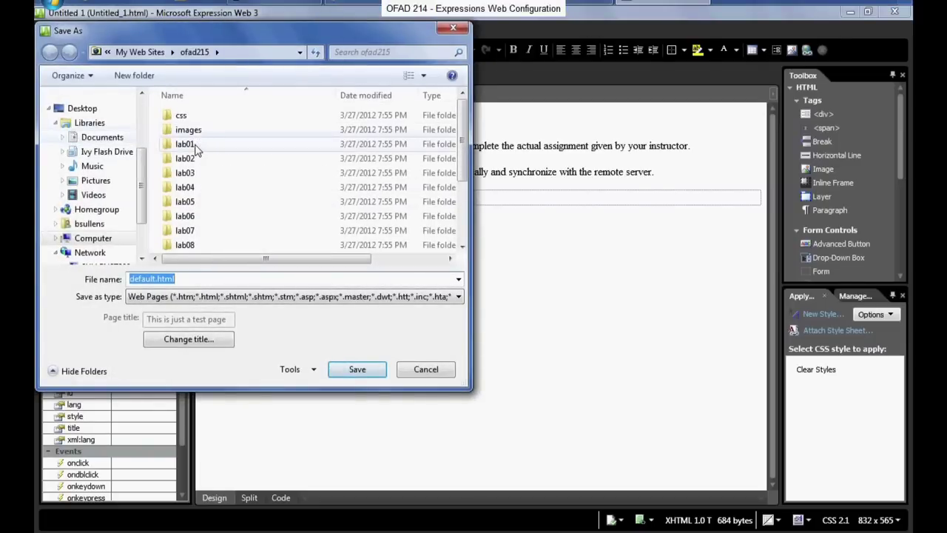
double_click(196, 146)
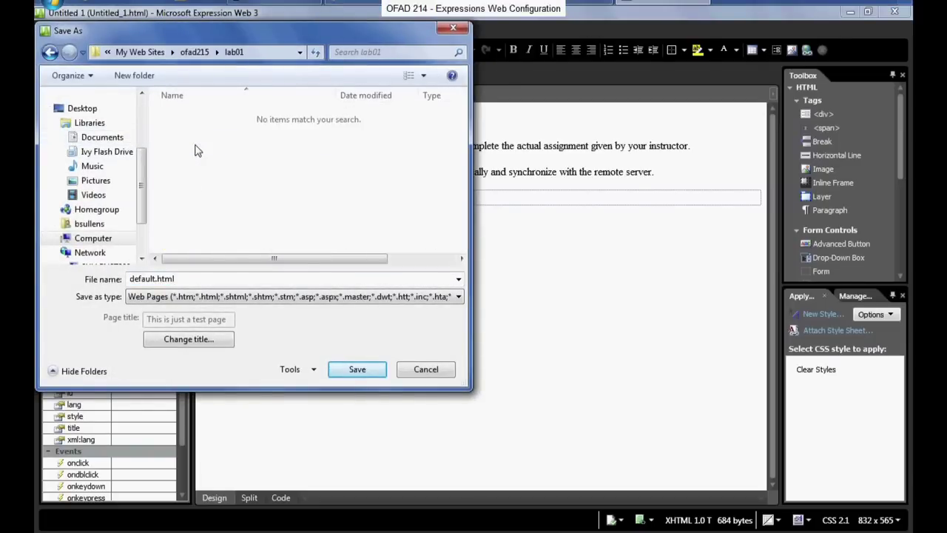
double_click(155, 278)
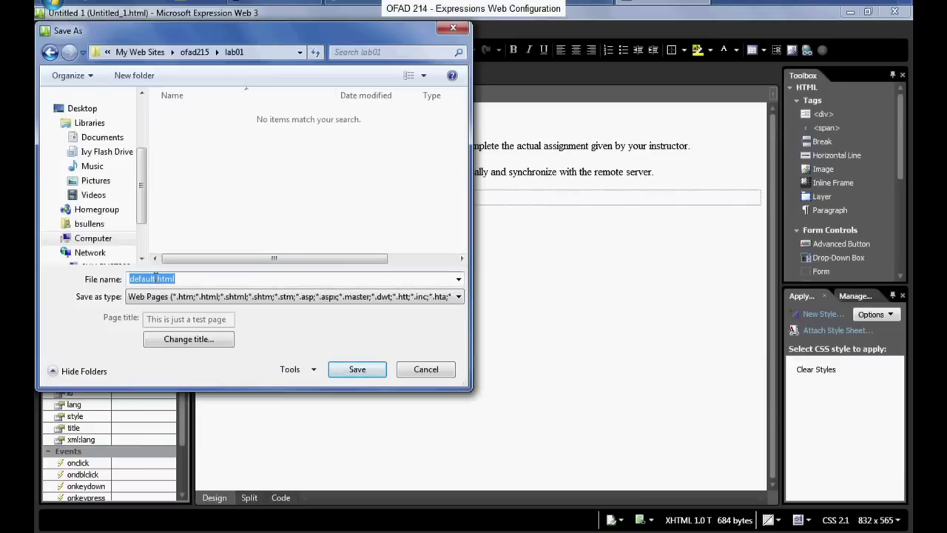
type("index.html")
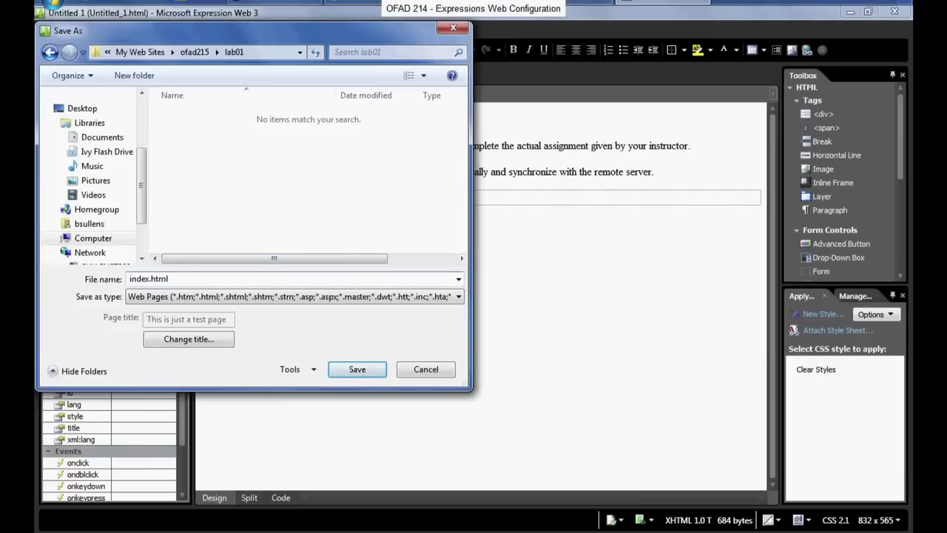
Change the page title to "Lab01 Just a Test" and save the page
left_click(184, 343)
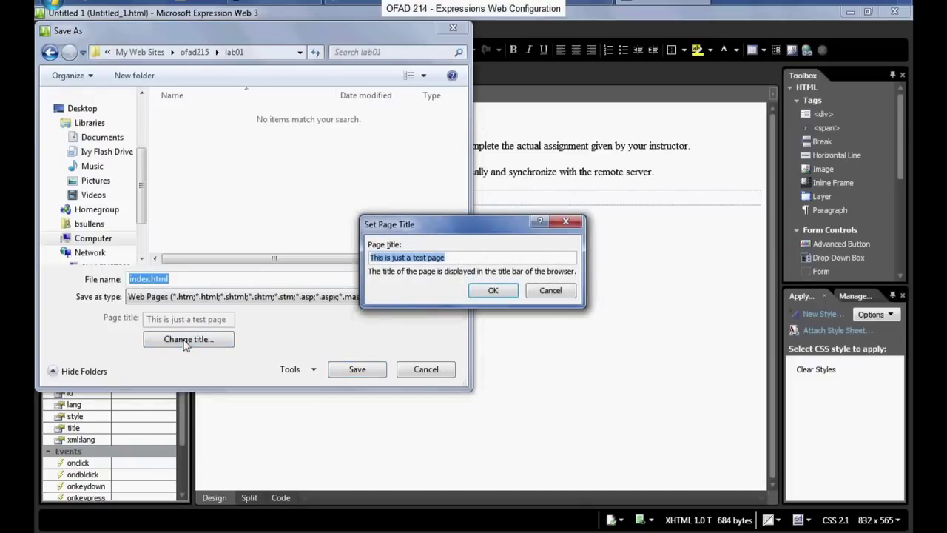
type("Lab01")
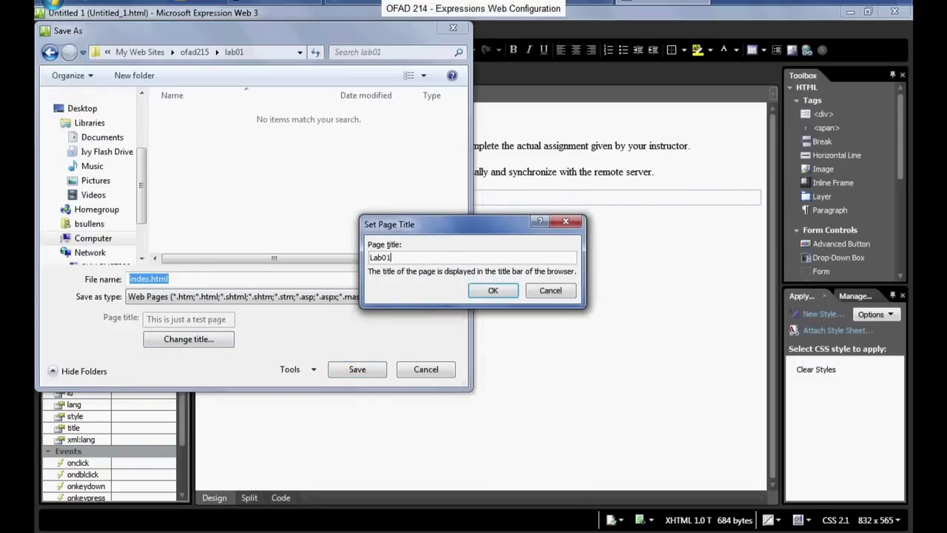
type(" Just a Test")
left_click(498, 294)
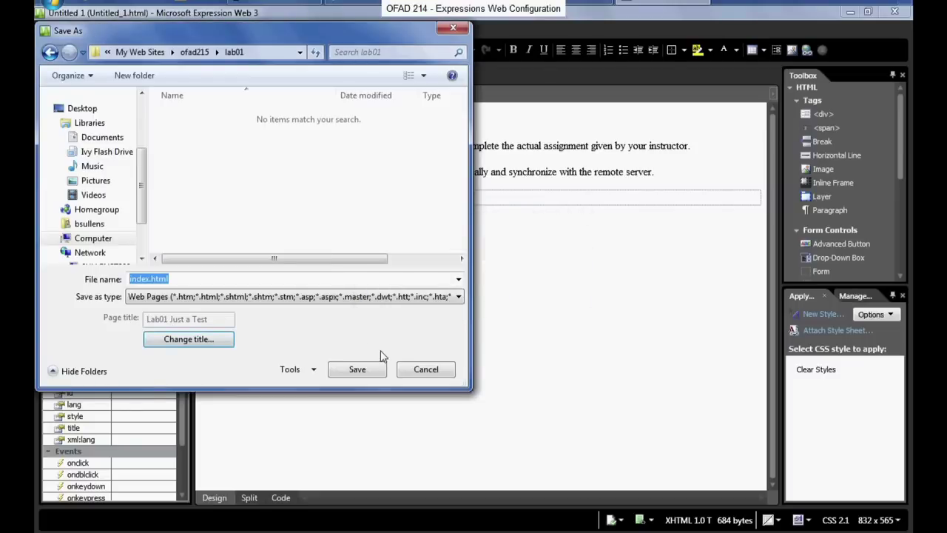
left_click(357, 369)
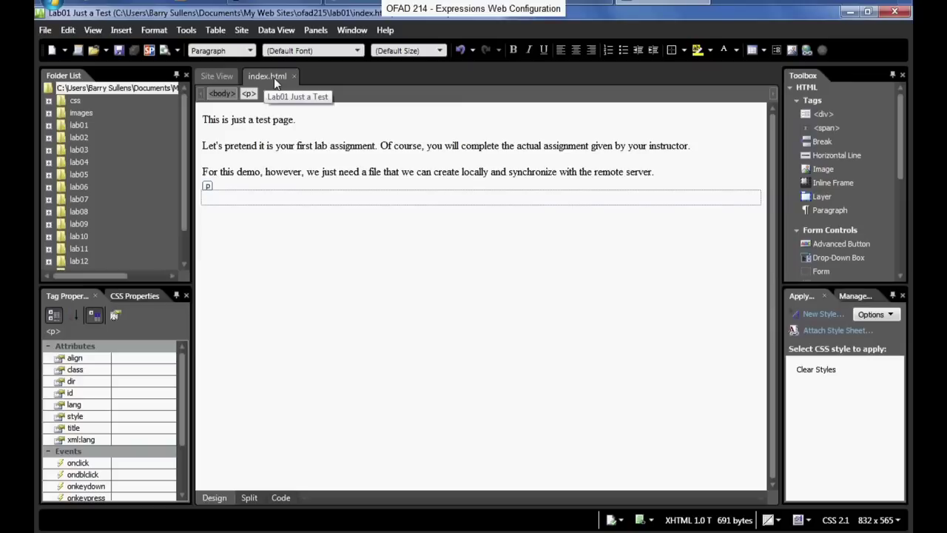
Synchronize the local lab01 files with the remote homework site in Site View and open the remote lab01 folder
left_click(220, 77)
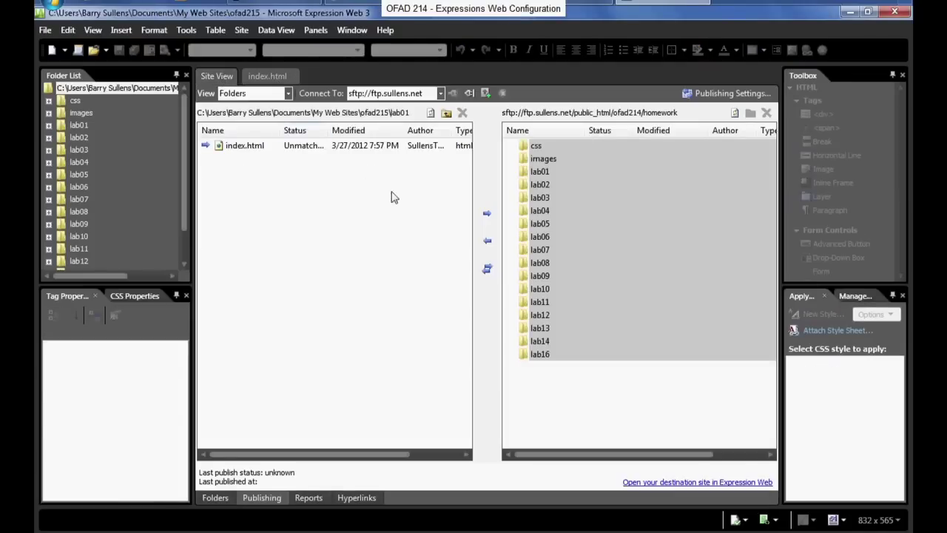
left_click(487, 270)
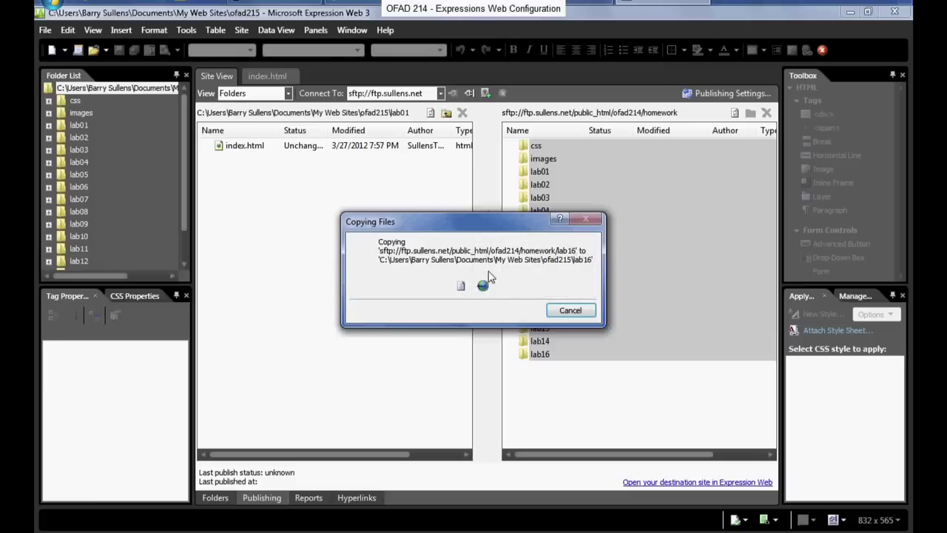
double_click(549, 173)
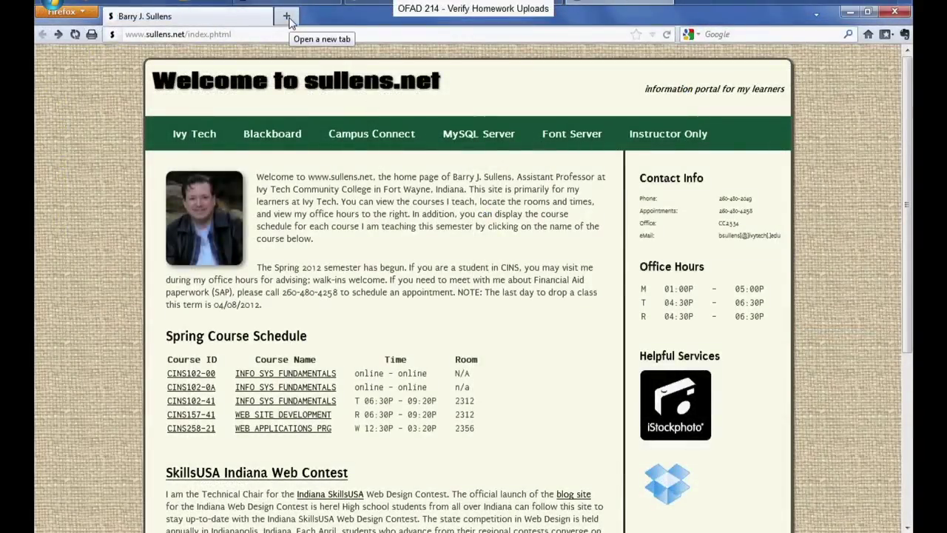
left_click(288, 18)
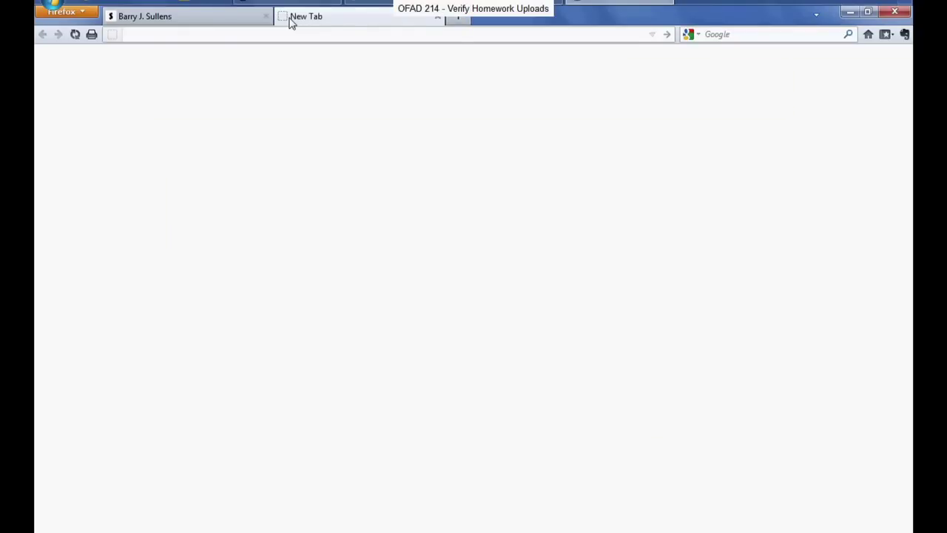
type("http:/")
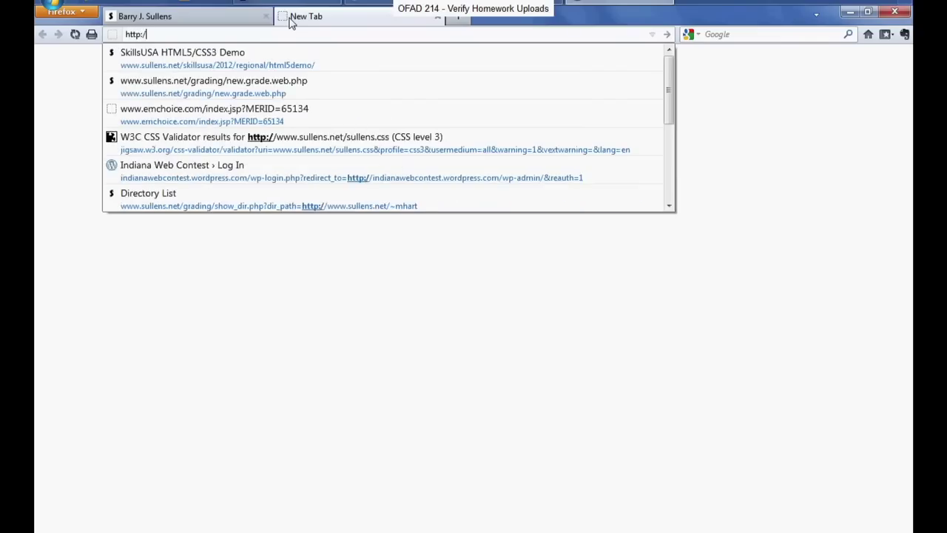
type("/www.")
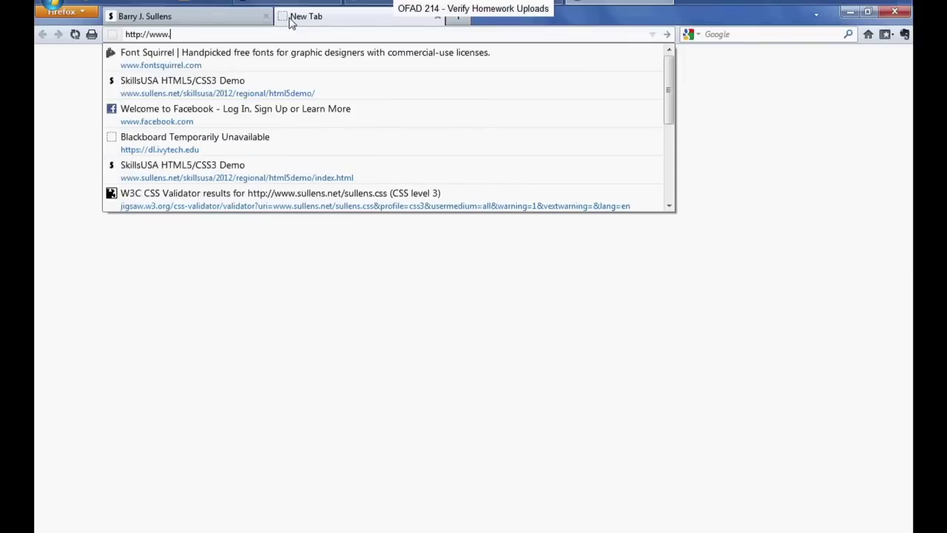
type("sullens.net/")
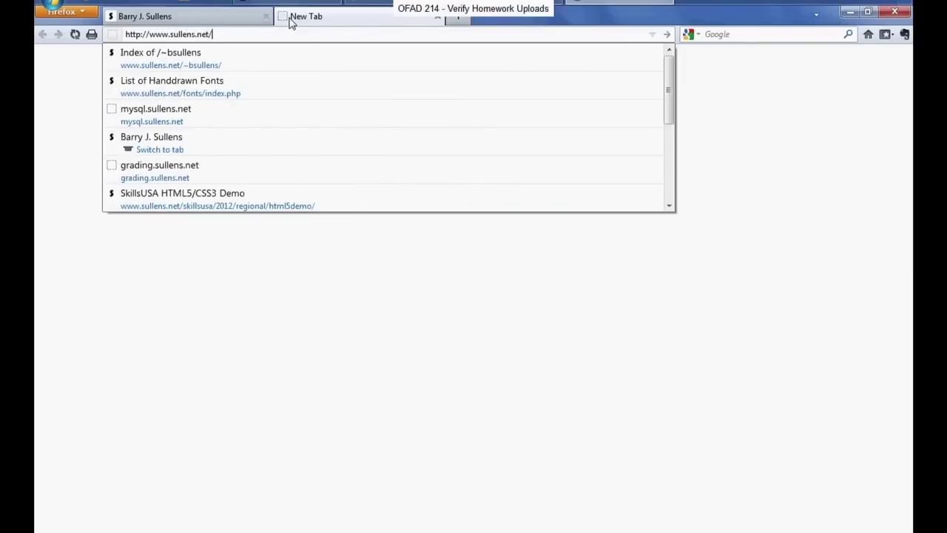
type("~stud")
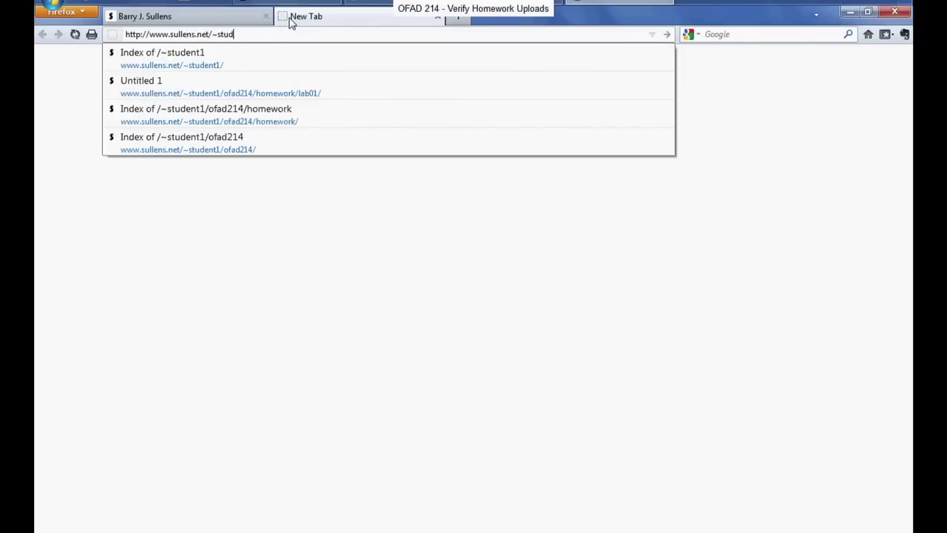
type("ent1")
key("Return")
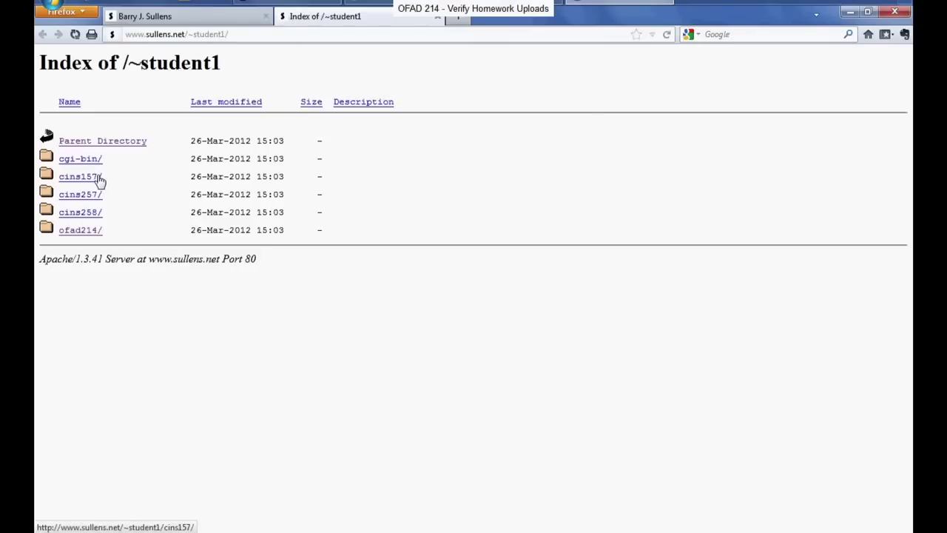
Browse through the ofad214 and homework directories to open the published lab01 page
left_click(90, 232)
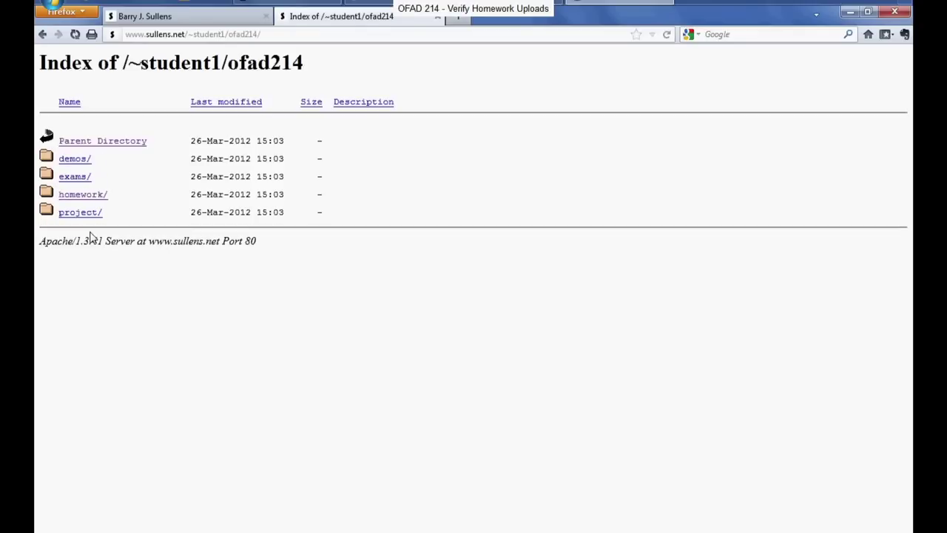
left_click(99, 196)
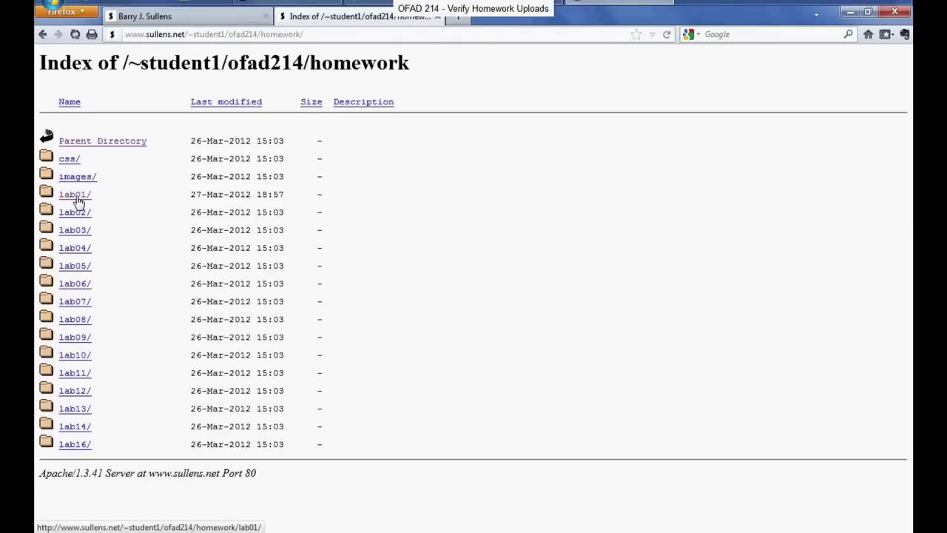
left_click(77, 195)
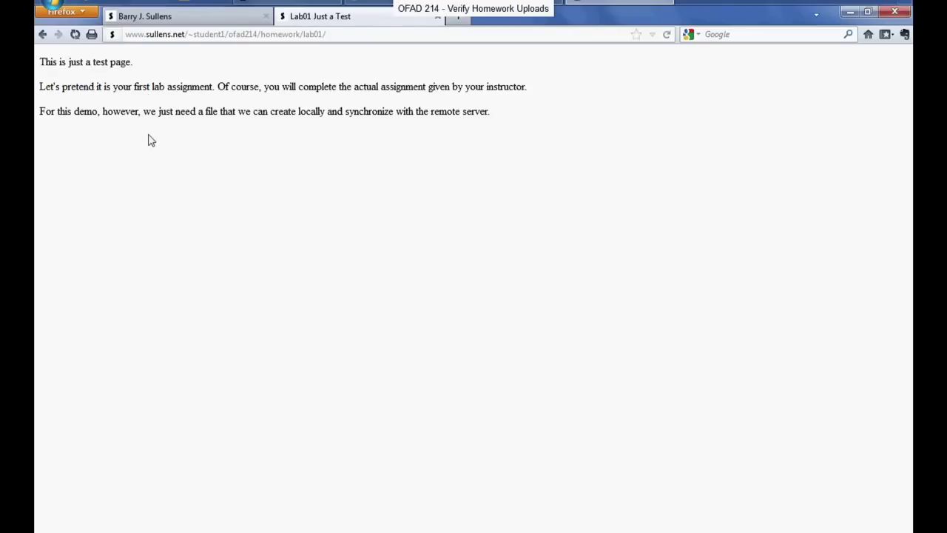
View the published lab01 page's HTML source, examine its title and paragraphs, and close the source window
right_click(384, 198)
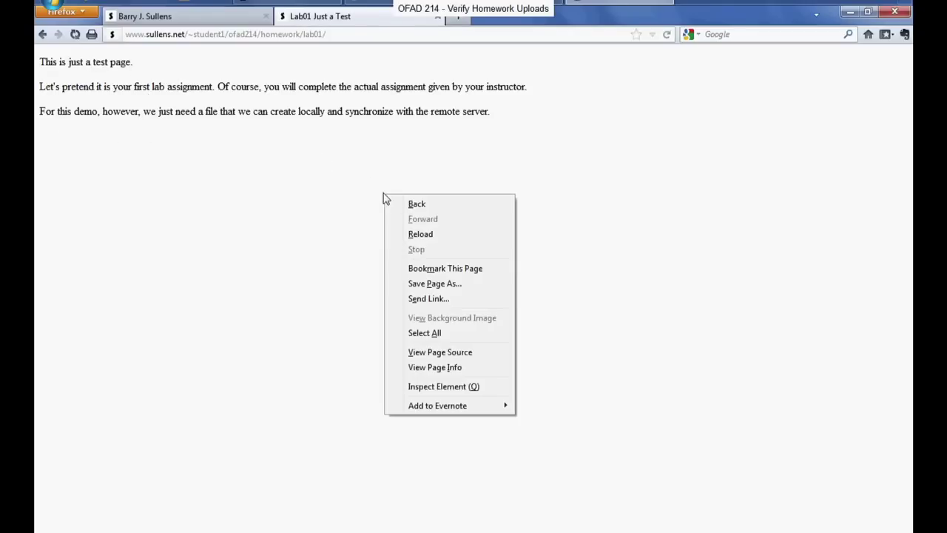
left_click(455, 354)
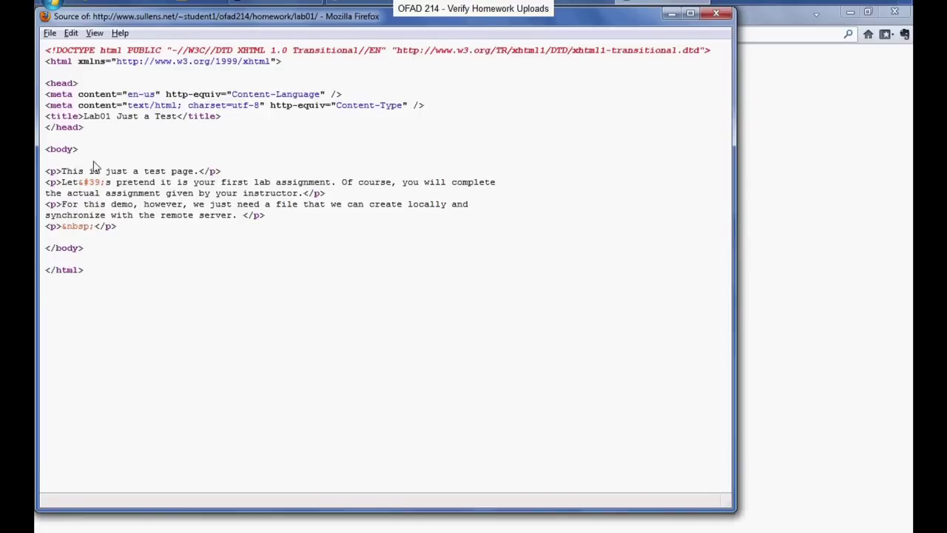
mouse_move(91, 56)
left_click(716, 15)
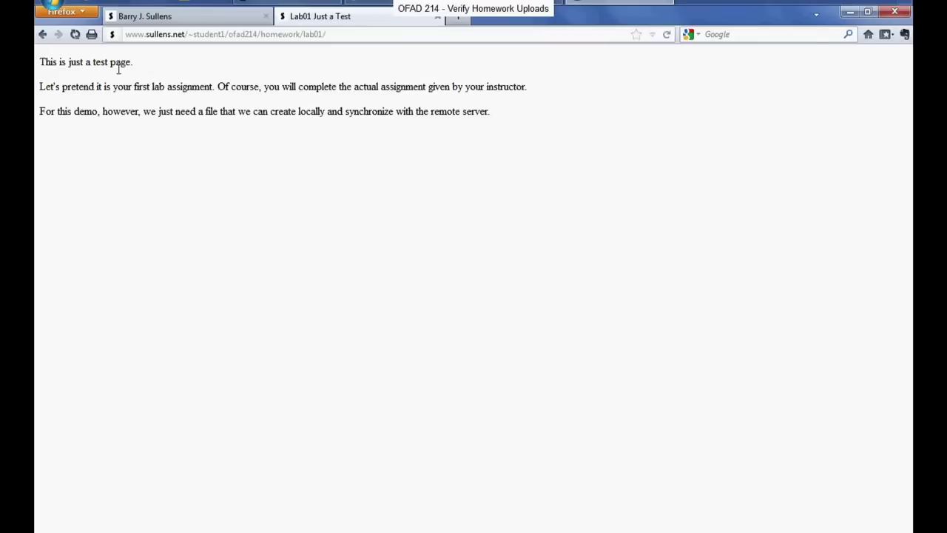
Go back to the homework directory, check the contents of the lab02 folder, and return to the homework listing
left_click(44, 36)
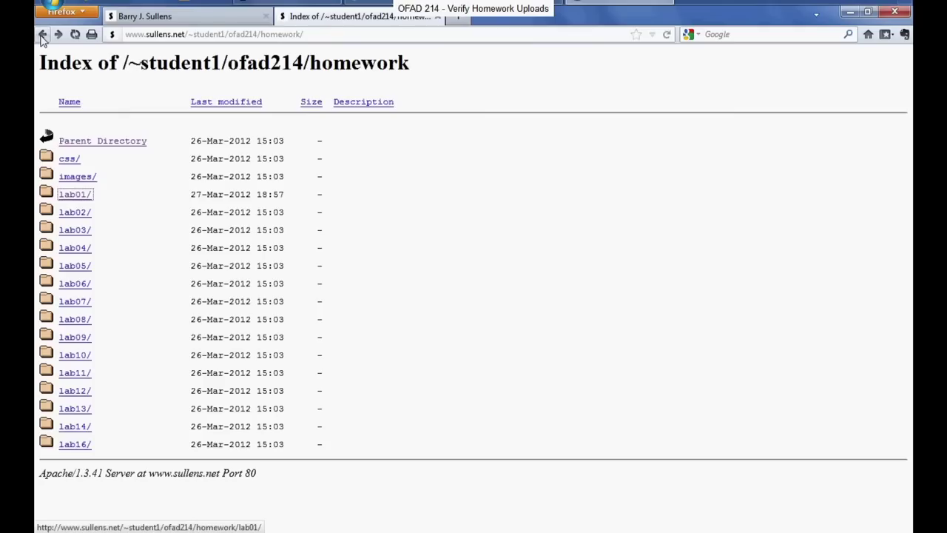
left_click(79, 212)
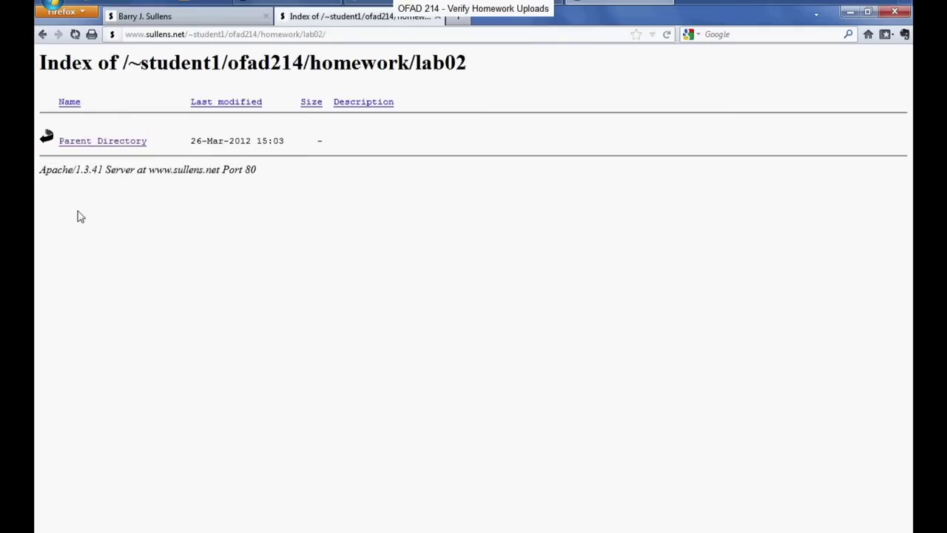
left_click(43, 35)
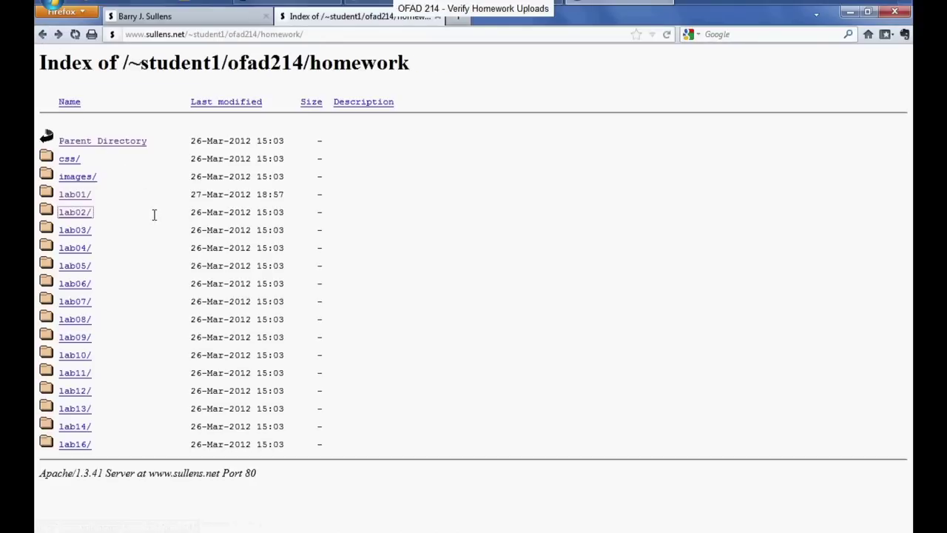